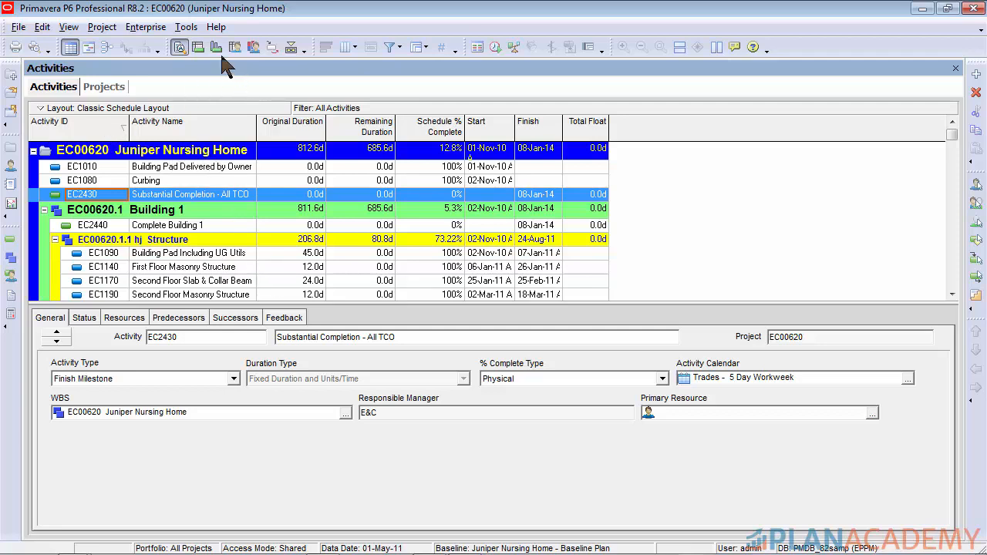
- Show the Resource Usage Profile below the activities and filter its resource list to the current project's resources
left_click(253, 48)
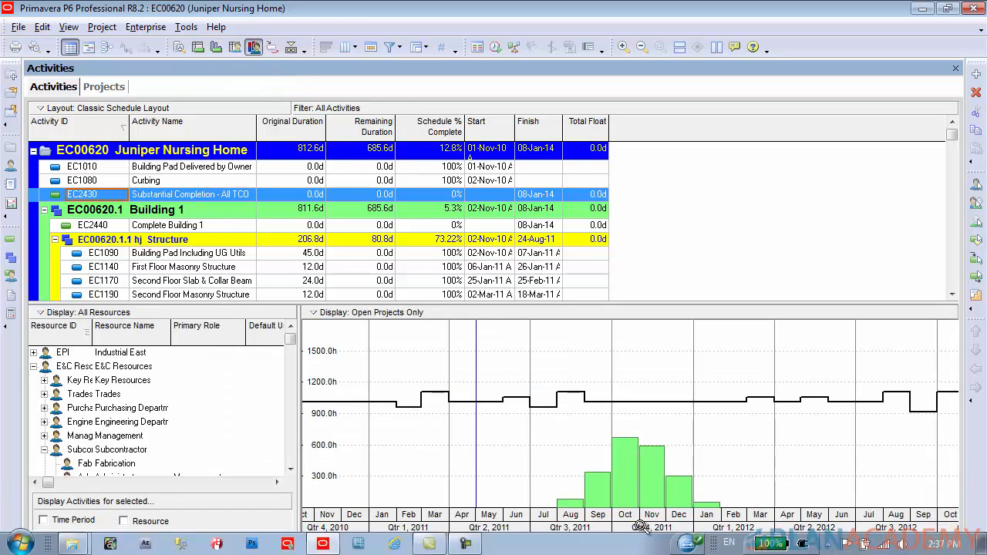
left_click_drag(640, 529, 584, 528)
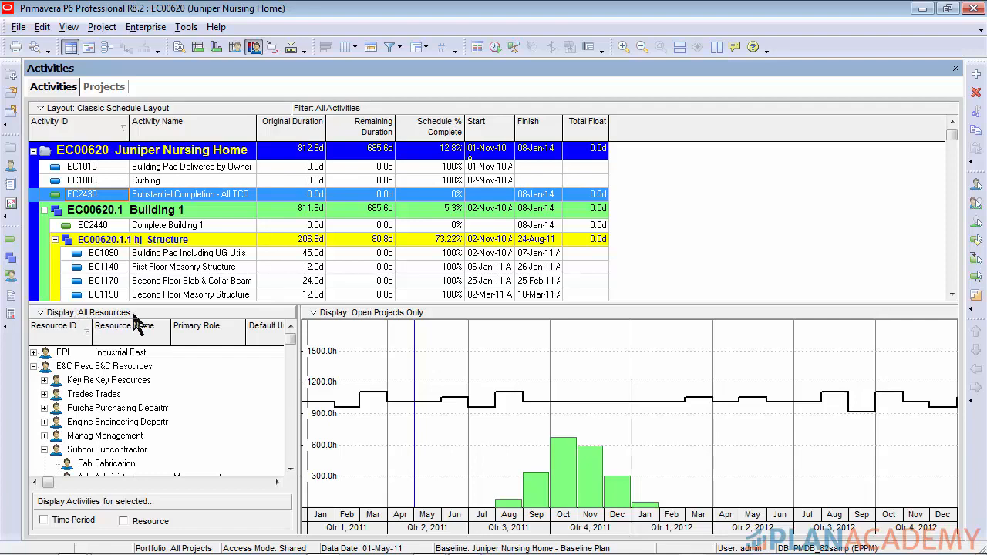
left_click(67, 315)
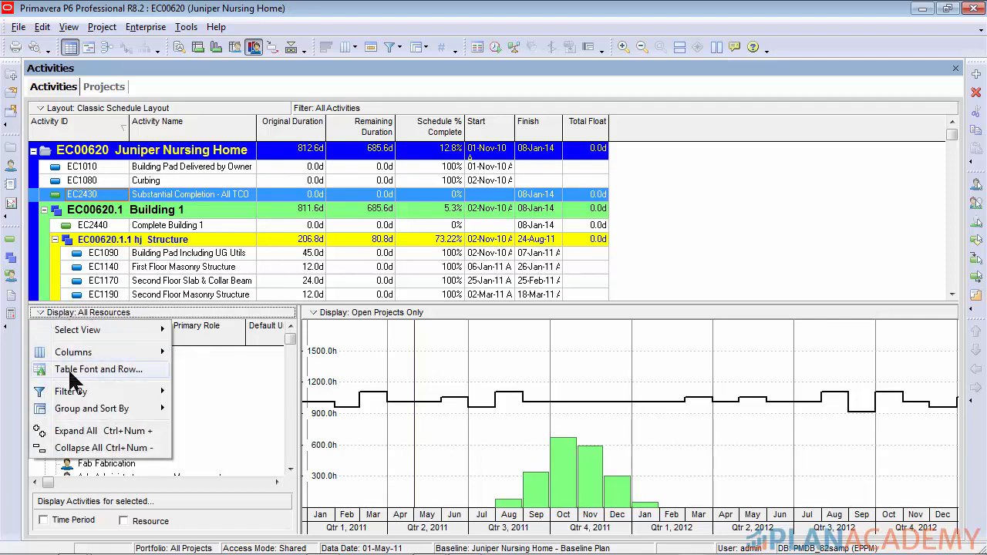
mouse_move(77, 393)
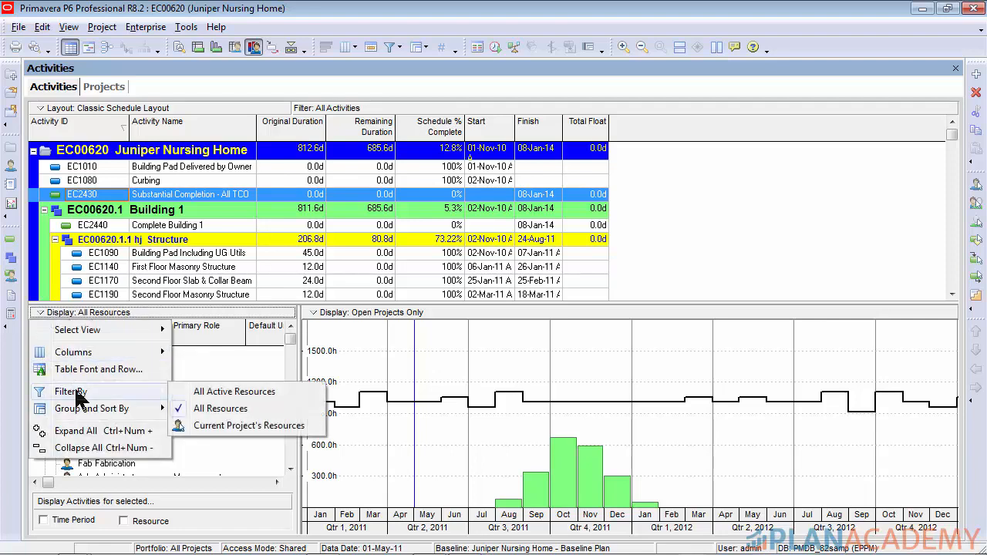
left_click(229, 426)
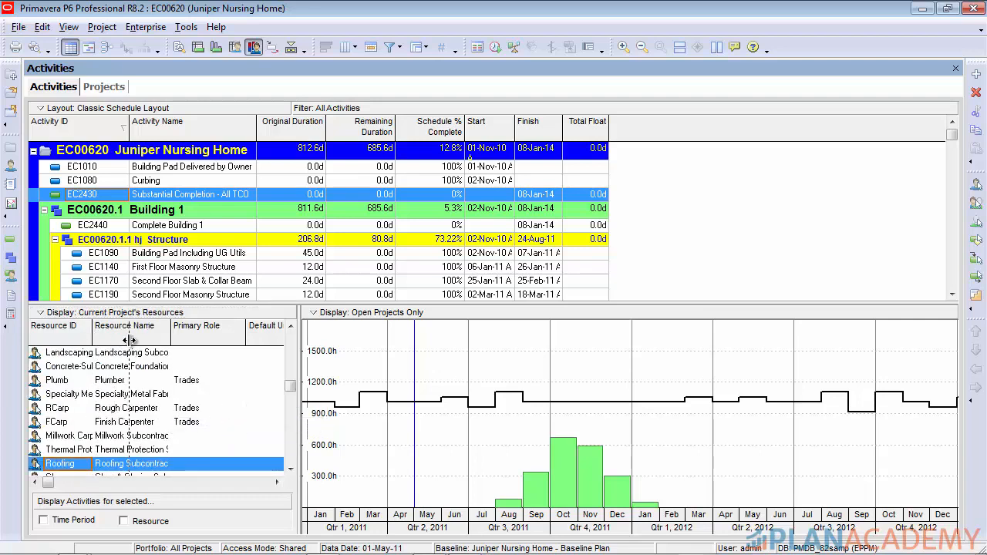
- Fit the Resource ID column to its contents and view the usage profiles of individual resources, including Roofing and Finishes
double_click(93, 327)
mouse_move(291, 389)
left_mouse_down()
mouse_move(293, 342)
mouse_move(293, 414)
left_mouse_up()
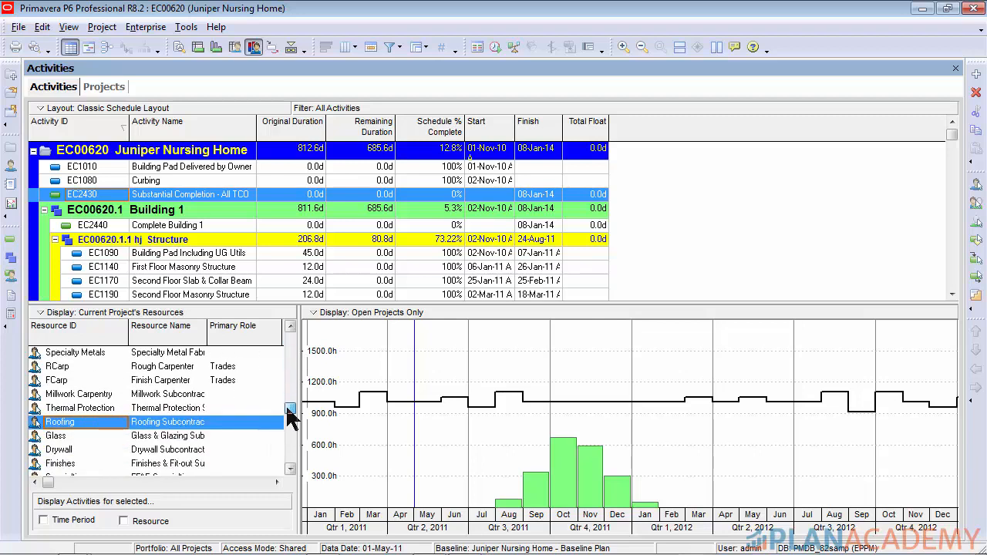
left_click(144, 374)
left_click(149, 424)
left_click(164, 464)
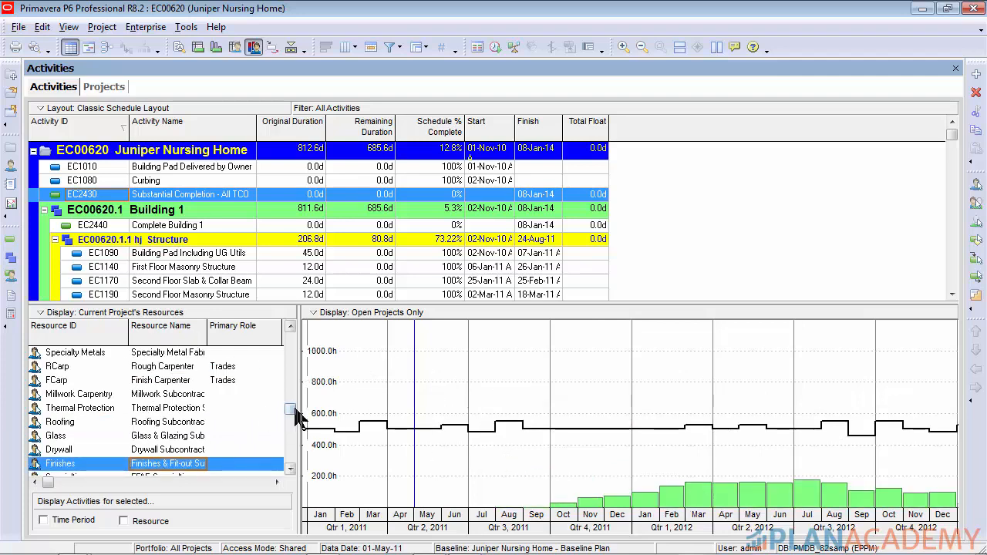
left_click_drag(296, 413, 294, 330)
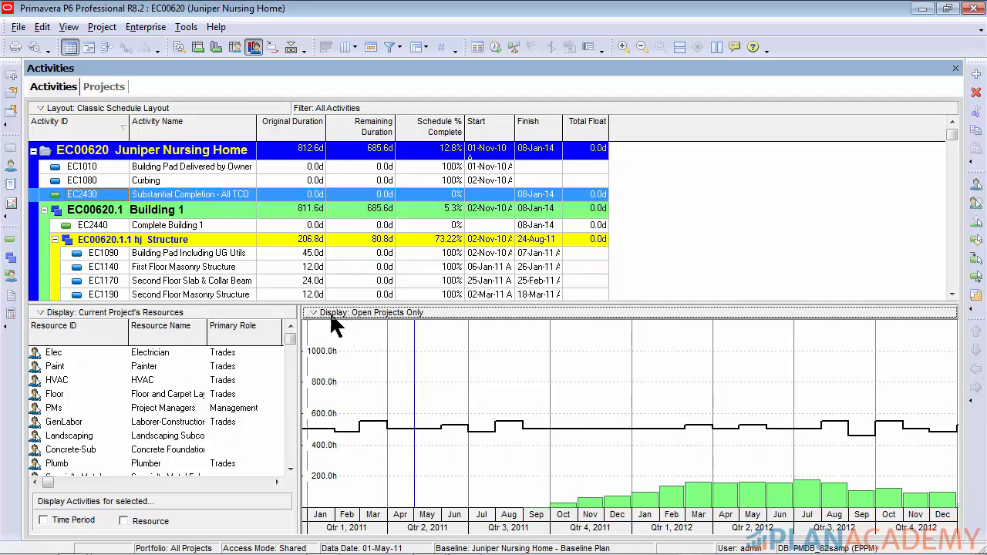
- Switch the usage profile to a stacked histogram and open its Resource Usage Profile Options
left_click(370, 312)
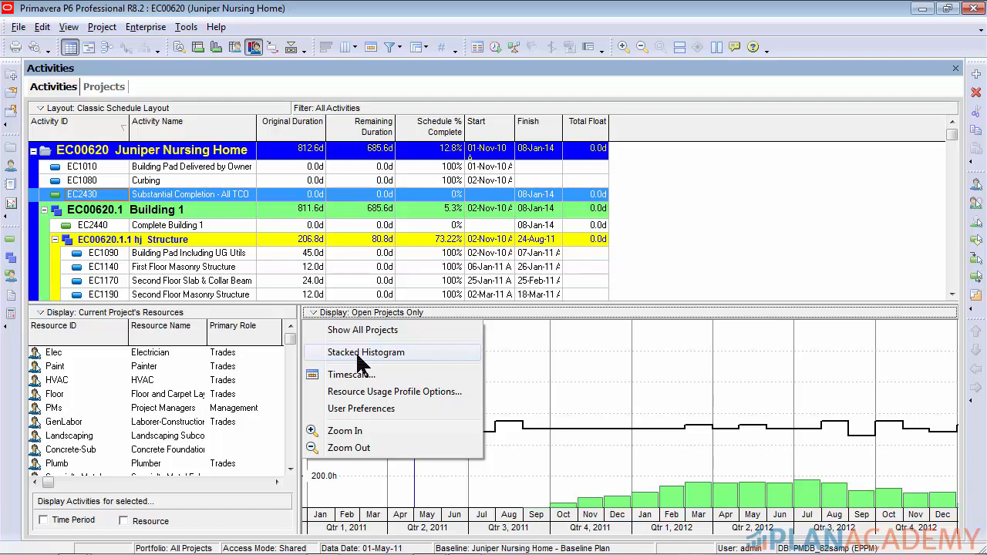
left_click(355, 351)
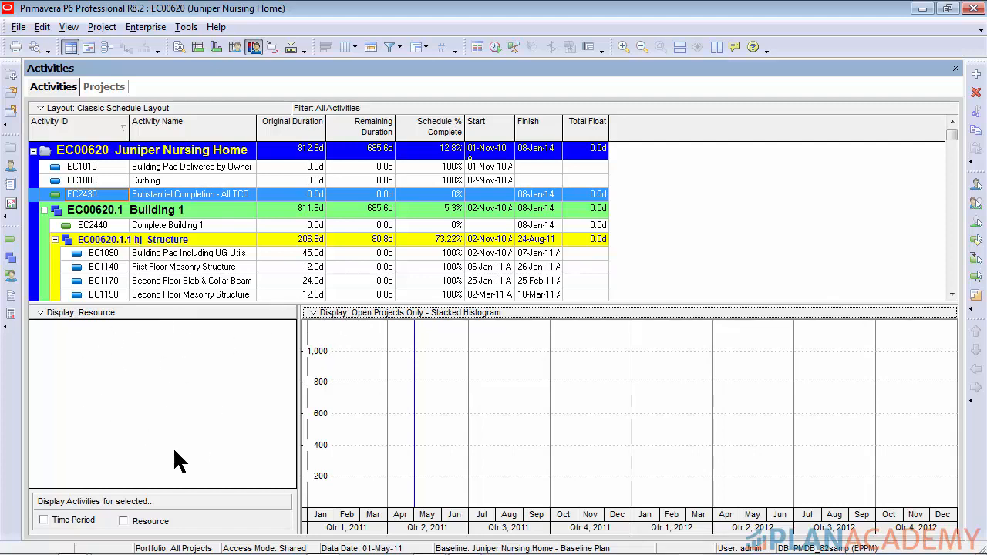
left_click(334, 315)
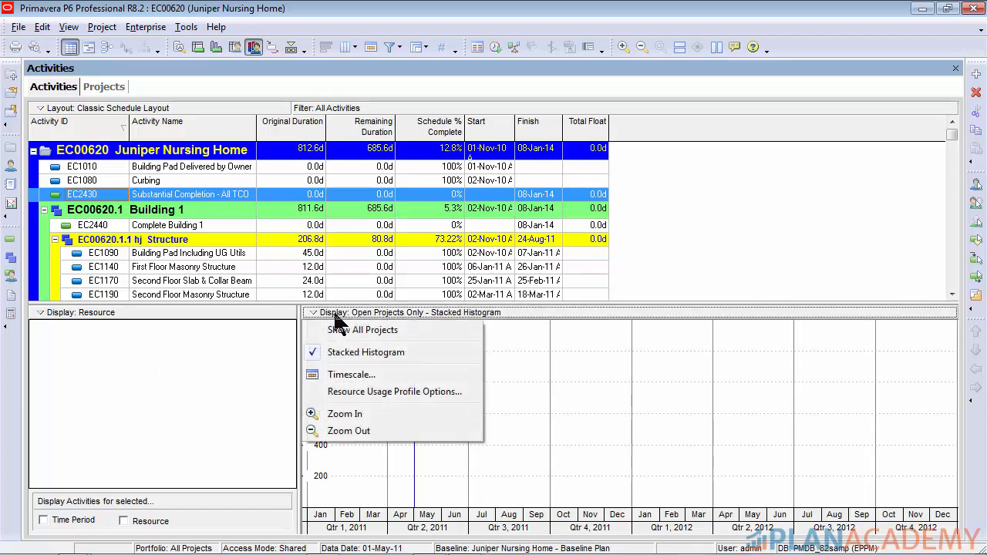
left_click(443, 395)
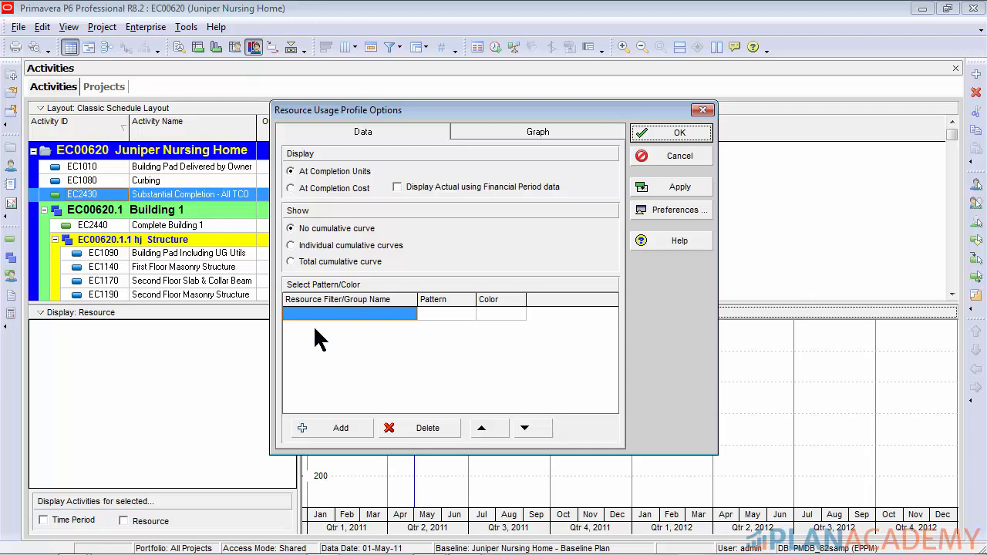
- Add a new resource filter to the stacked histogram and set its parameter to Resource ID
left_click(331, 434)
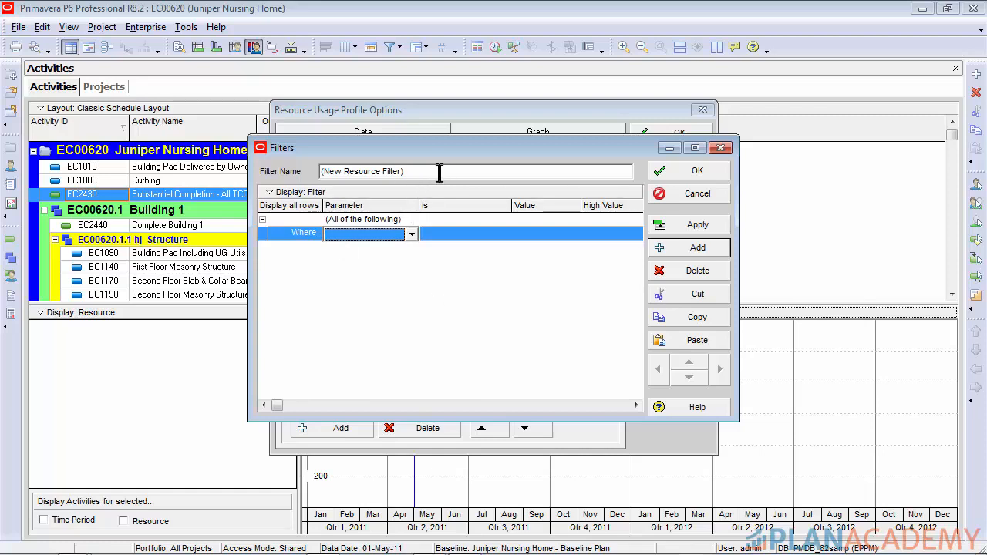
left_click(411, 235)
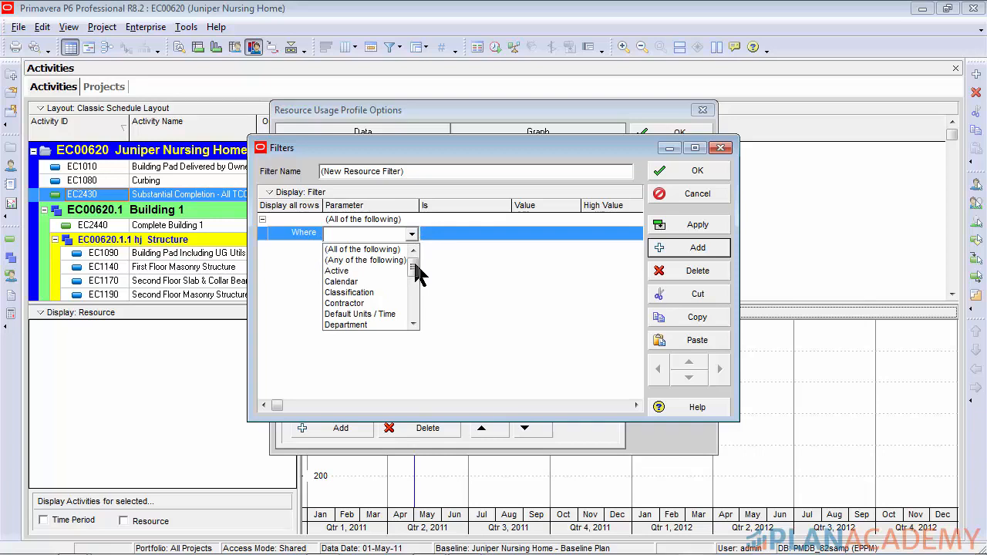
left_click_drag(414, 265, 418, 306)
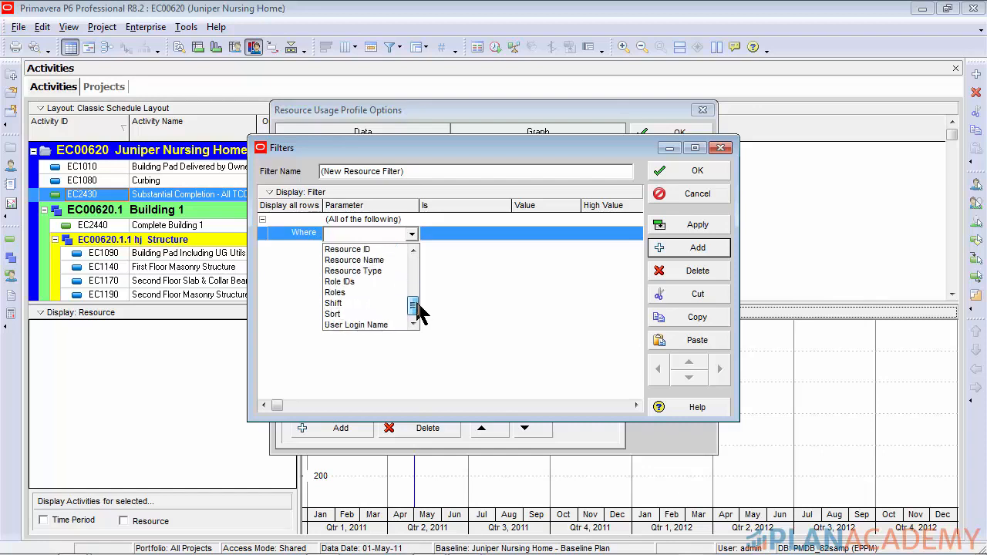
left_click(417, 250)
left_click(416, 250)
left_click(417, 250)
left_click_drag(419, 295, 415, 260)
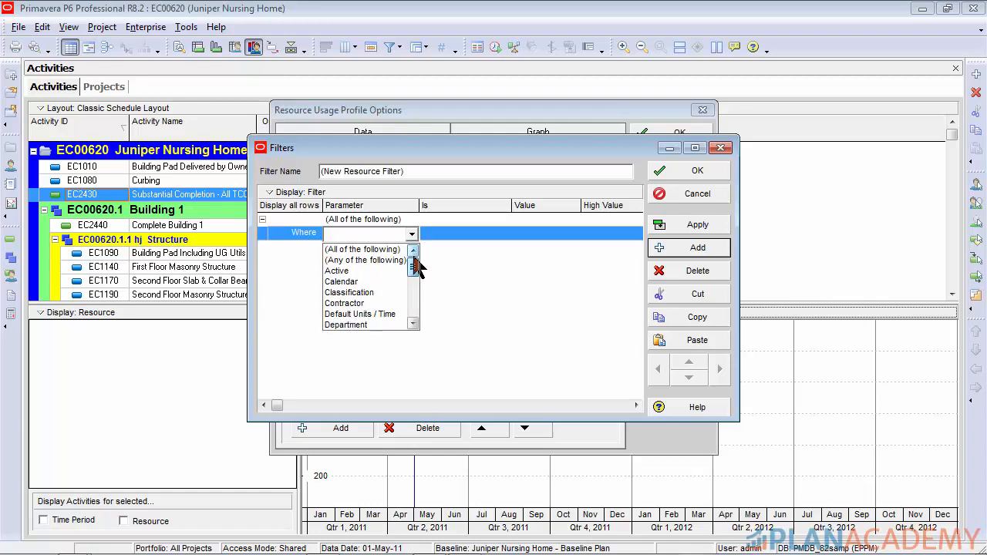
left_click_drag(416, 264, 415, 312)
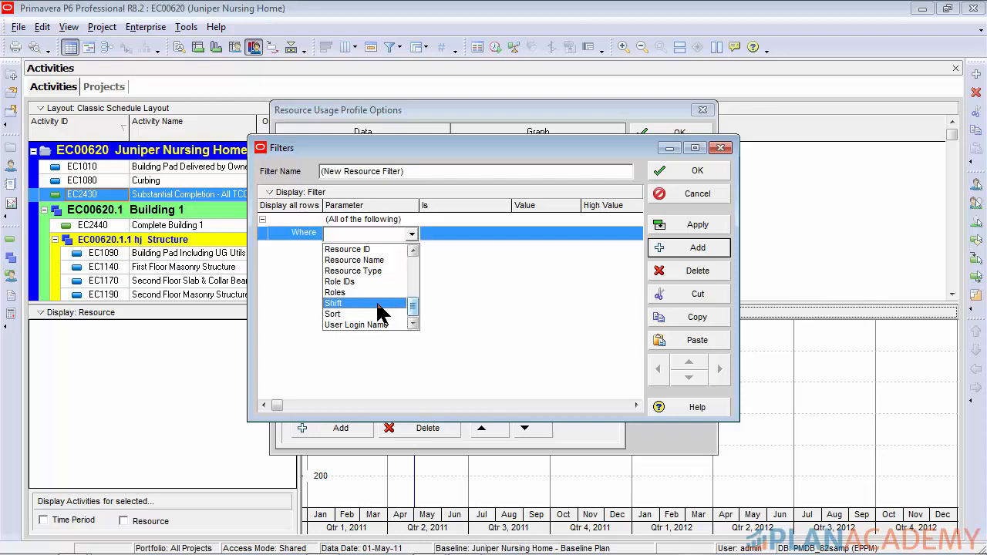
mouse_move(412, 306)
left_mouse_down()
mouse_move(418, 277)
mouse_move(414, 305)
left_mouse_up()
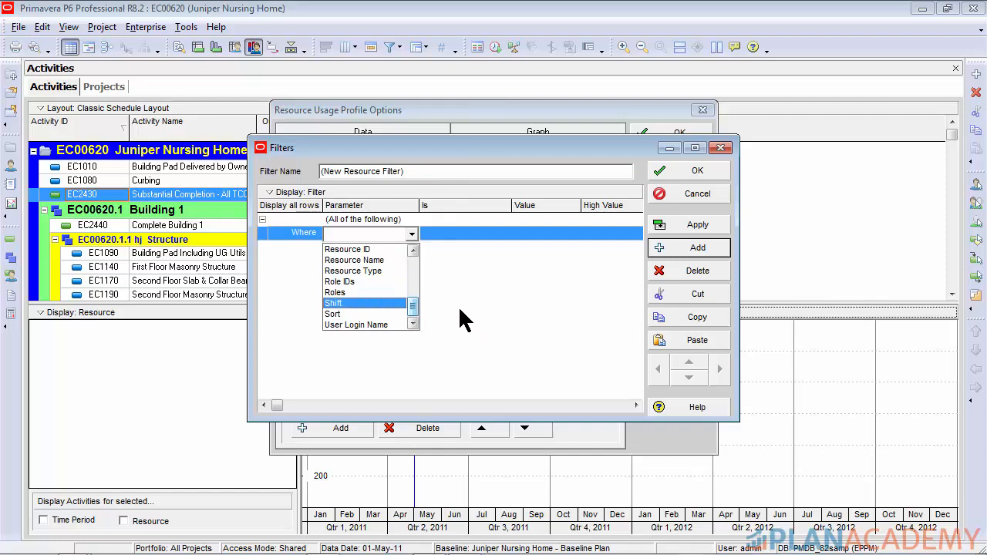
left_click(355, 254)
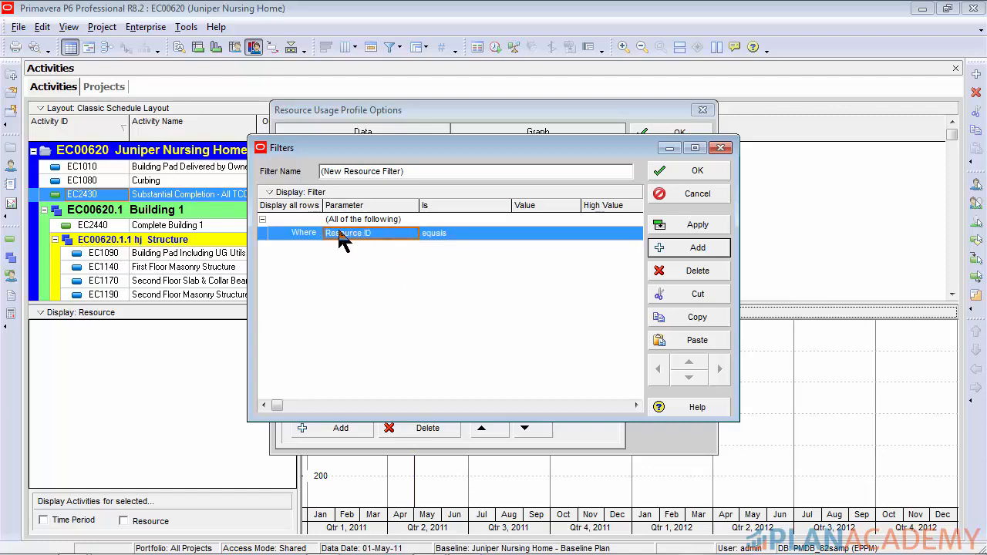
- Set the filter's value to the Concrete-Sub resource, narrowing the Resource ID column in the resource picker
left_click(562, 236)
left_click(571, 233)
left_click(574, 236)
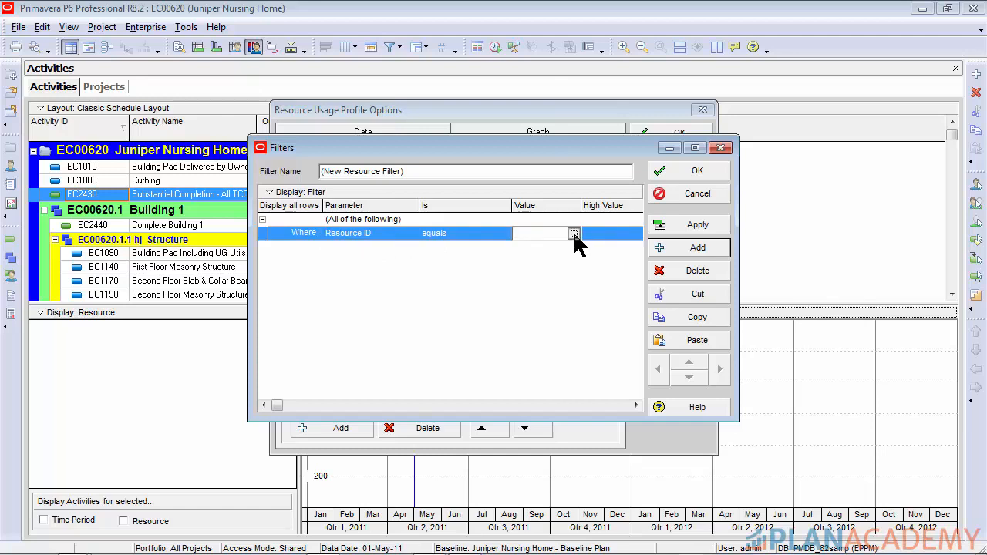
left_click_drag(573, 246, 546, 194)
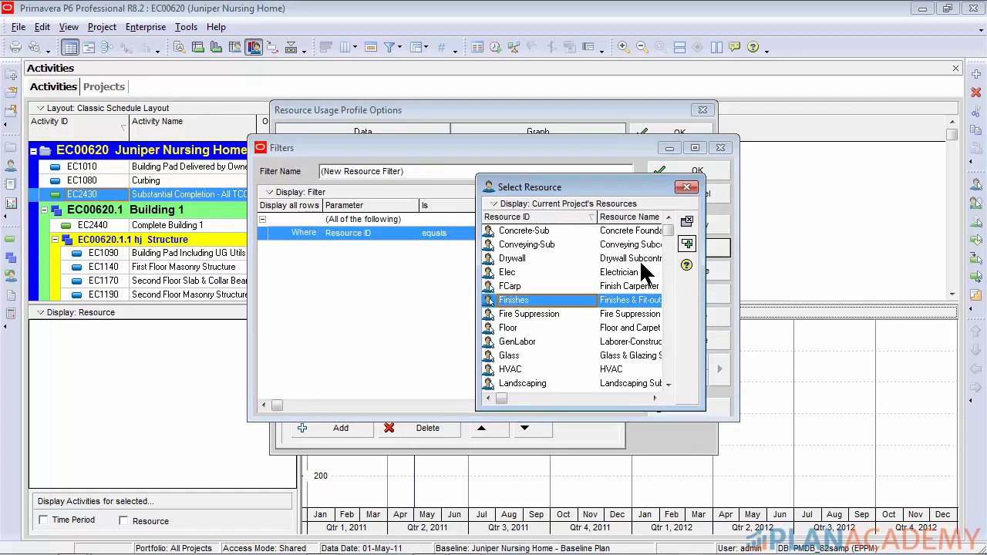
left_click_drag(597, 217, 579, 217)
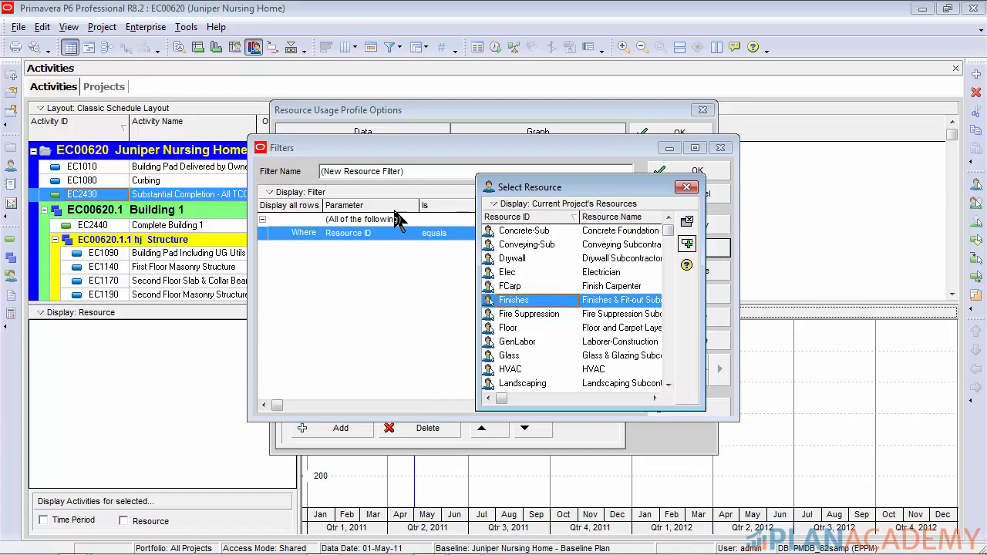
left_click(526, 234)
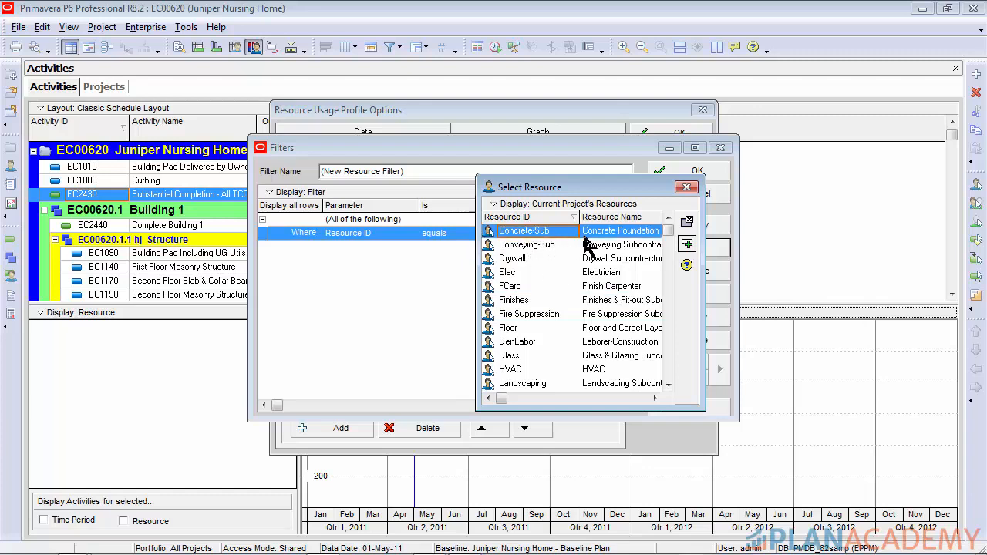
left_click(687, 245)
- Name the filter "Concrete Sub", save it and apply it to the histogram, moving the options dialog clear of the chart
left_click_drag(368, 173, 268, 177)
type("C")
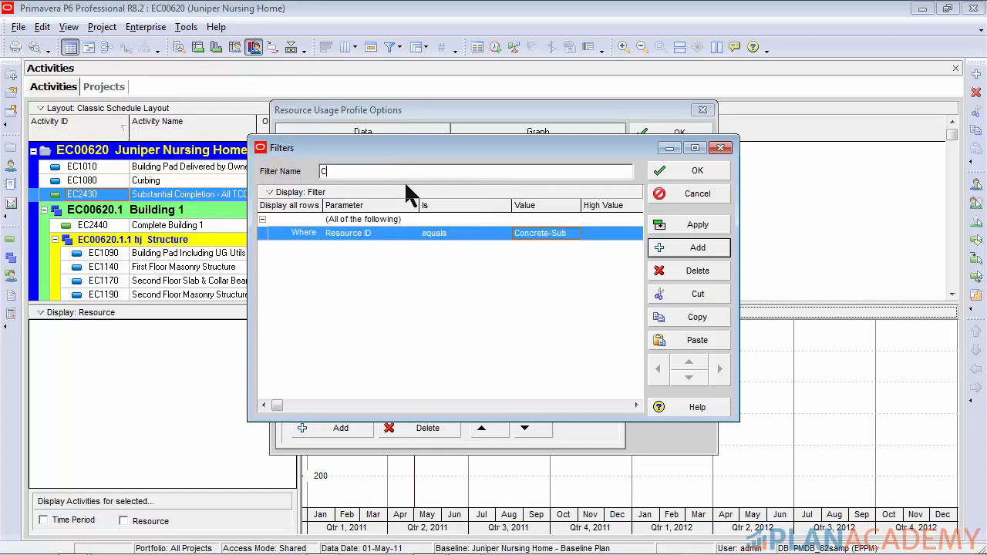
type("oncrete Sub")
left_click_drag(402, 171, 317, 172)
left_click(375, 171)
left_click_drag(375, 172, 287, 171)
left_click(415, 171)
left_click(683, 170)
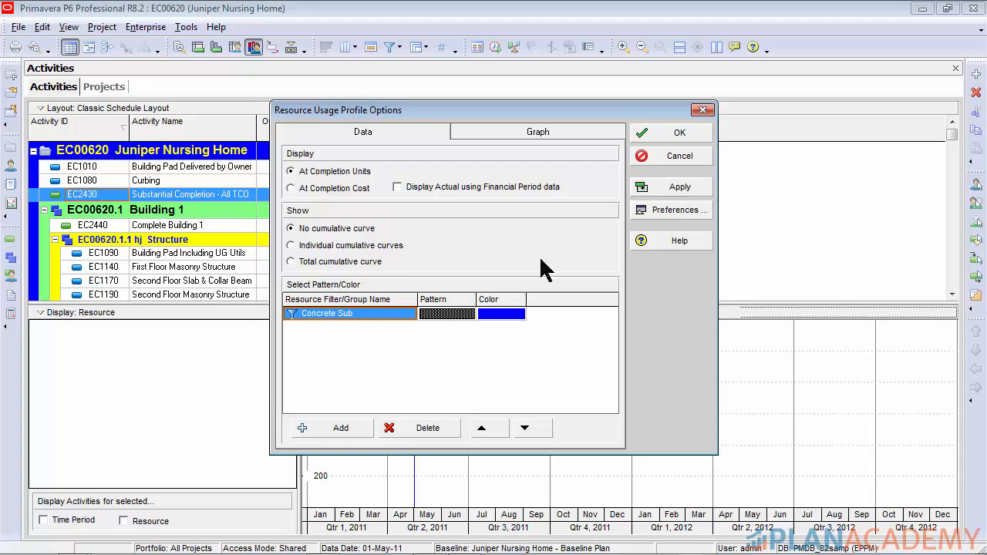
left_click(682, 191)
left_click_drag(401, 110, 438, 57)
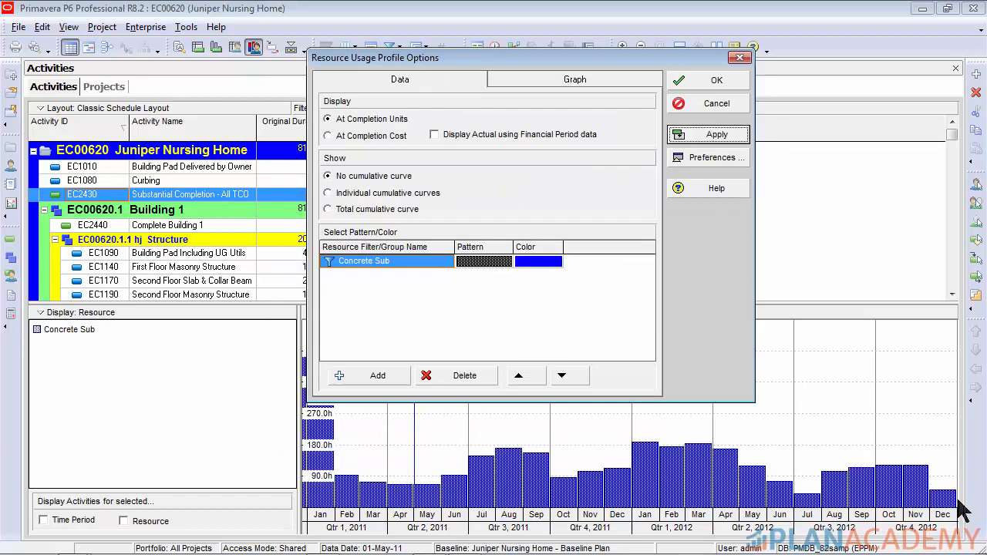
- Add a second resource filter where Resource ID equals Conveying-Sub
left_click(355, 385)
left_click(412, 233)
left_click_drag(415, 260, 413, 325)
left_click(374, 250)
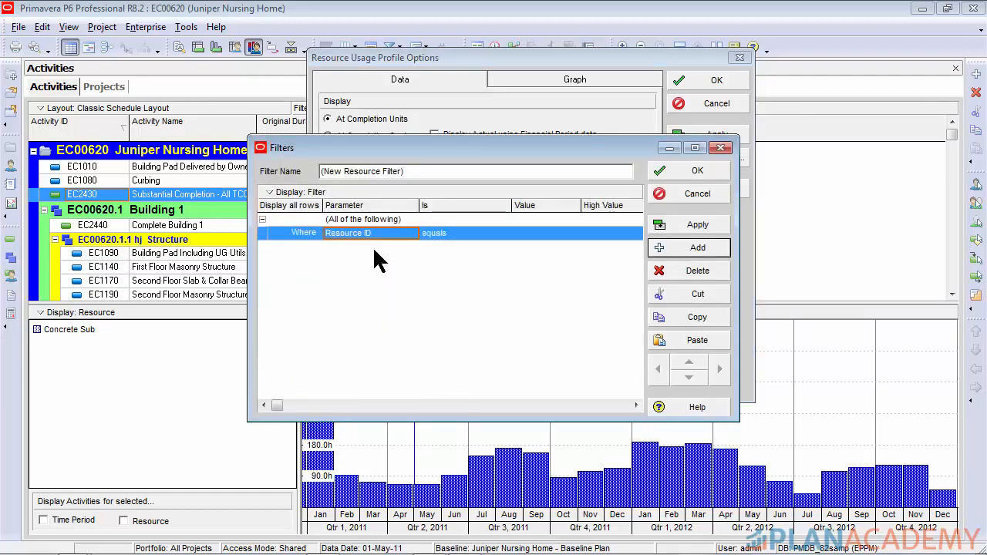
left_click(579, 235)
left_click(575, 234)
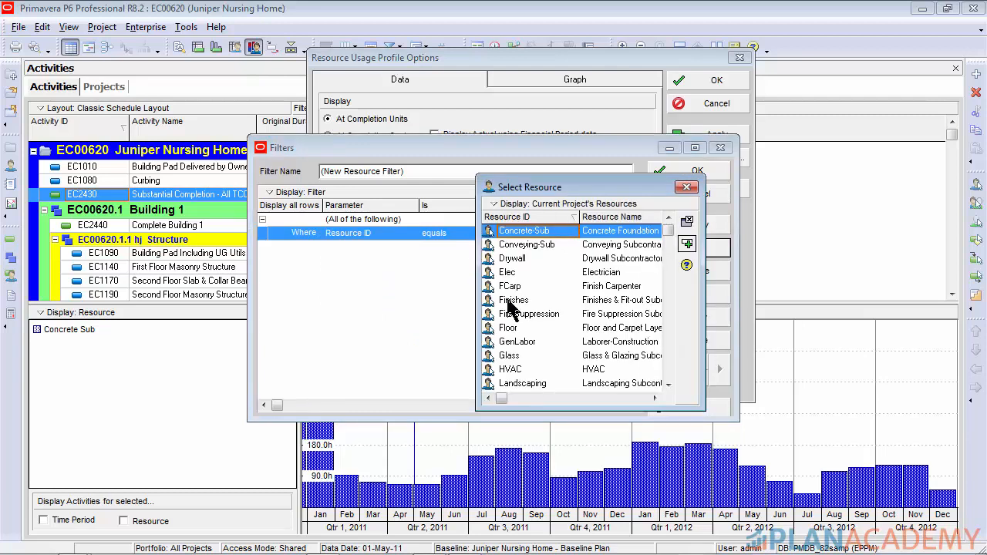
double_click(530, 244)
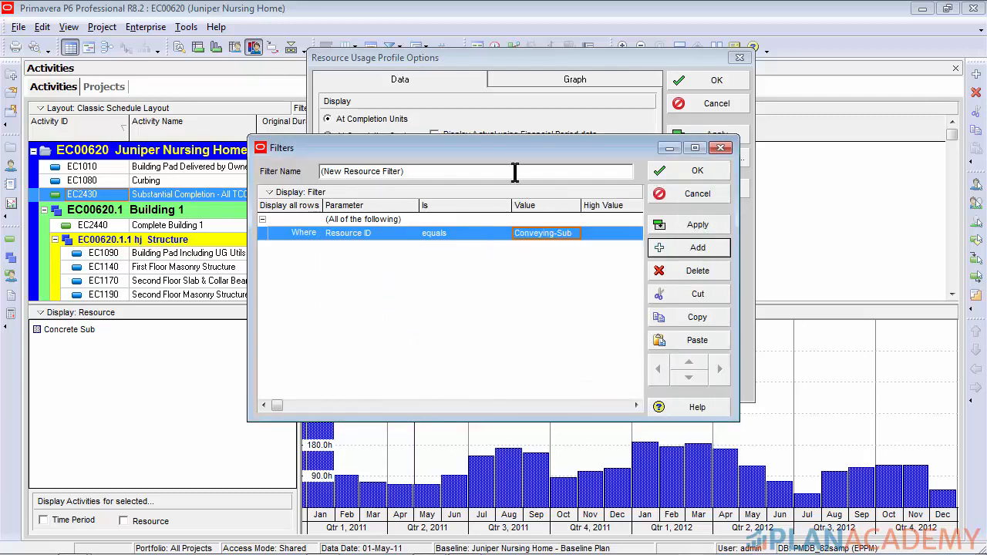
- Name the second filter "Conveying Sub", save it and apply it to the histogram
left_click_drag(514, 172, 191, 171)
type("Conveying Sub")
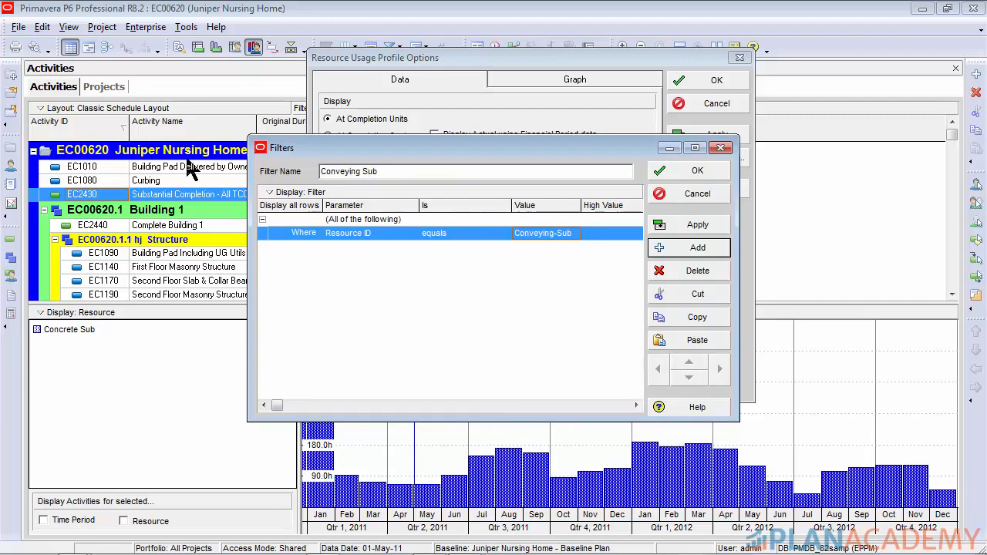
left_click(694, 173)
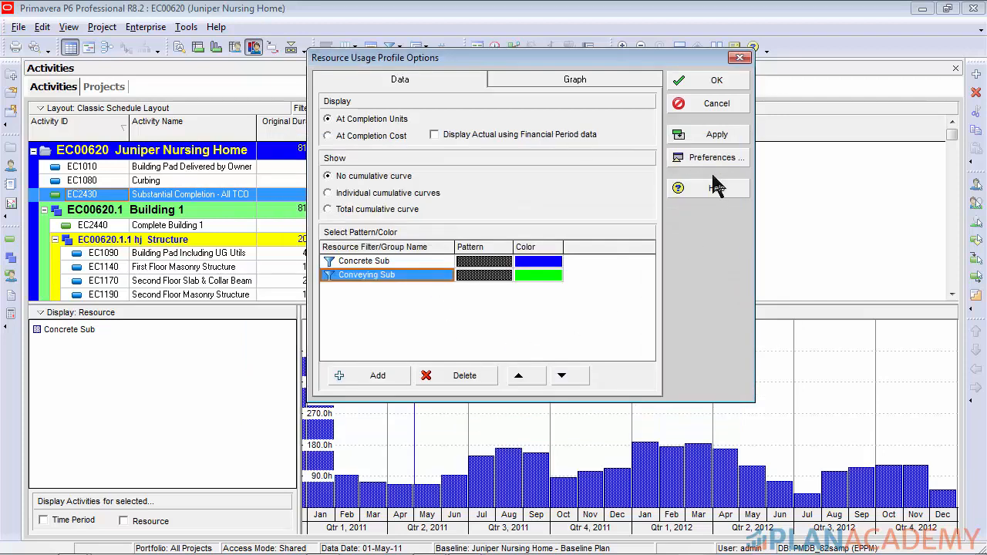
left_click(696, 139)
left_click(696, 139)
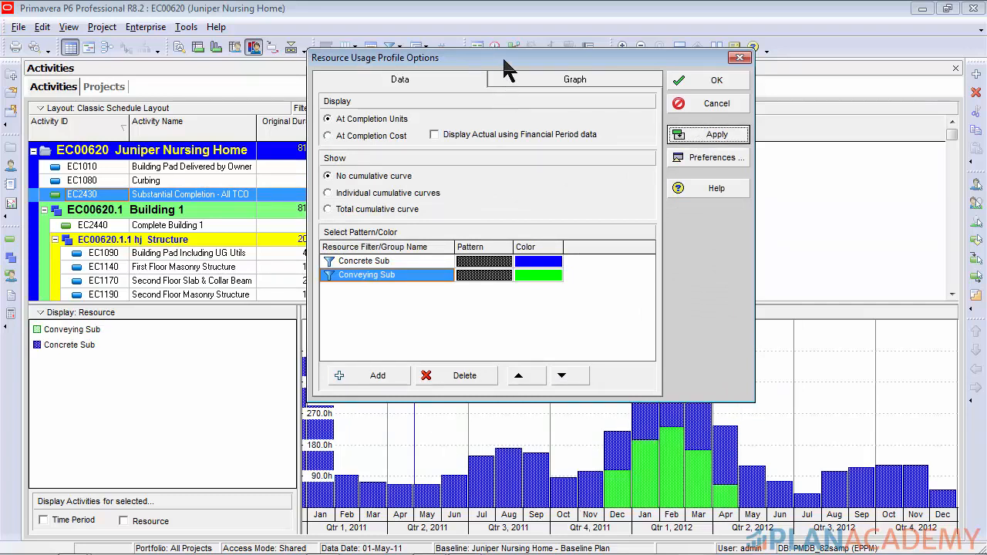
- Add a third resource filter where Resource ID equals Drywall, keeping the options dialog clear of the chart
left_click_drag(504, 61, 441, 41)
left_click(318, 356)
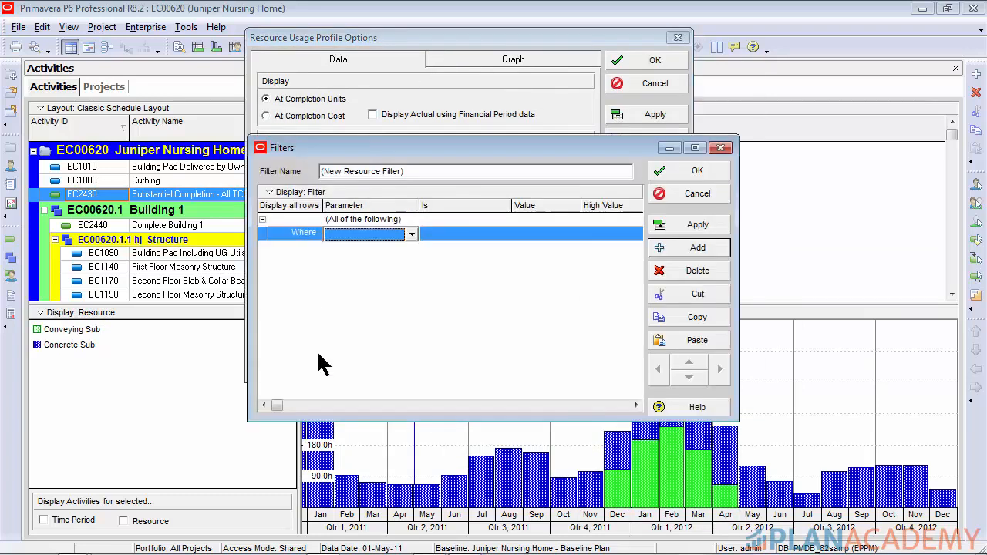
left_click(411, 235)
scroll(410, 285, "down", 5)
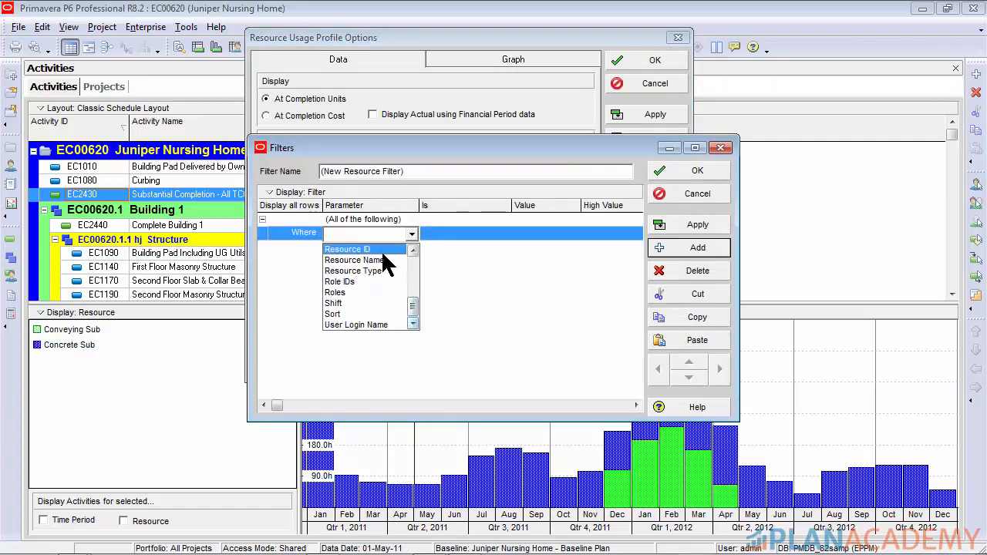
left_click(384, 249)
left_click(558, 233)
left_click(574, 233)
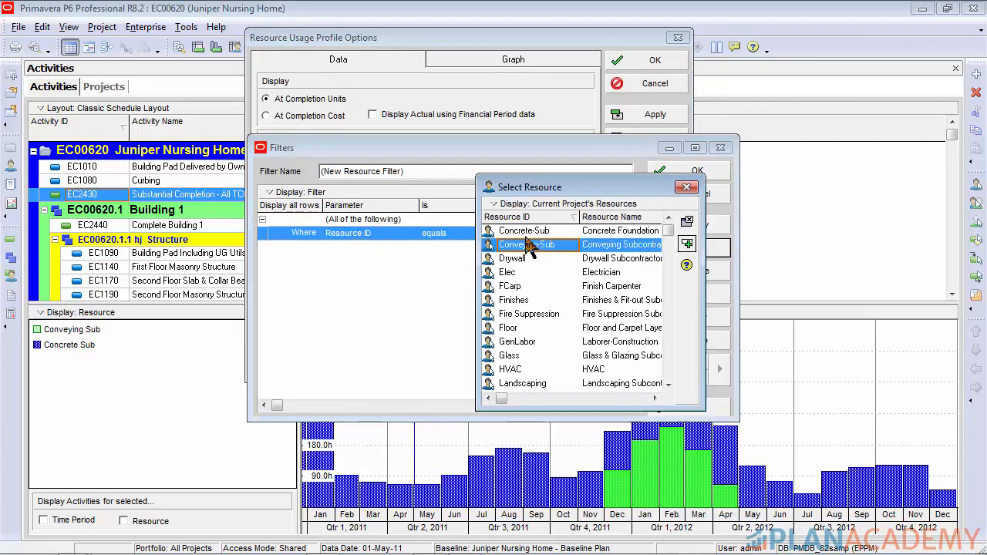
double_click(519, 258)
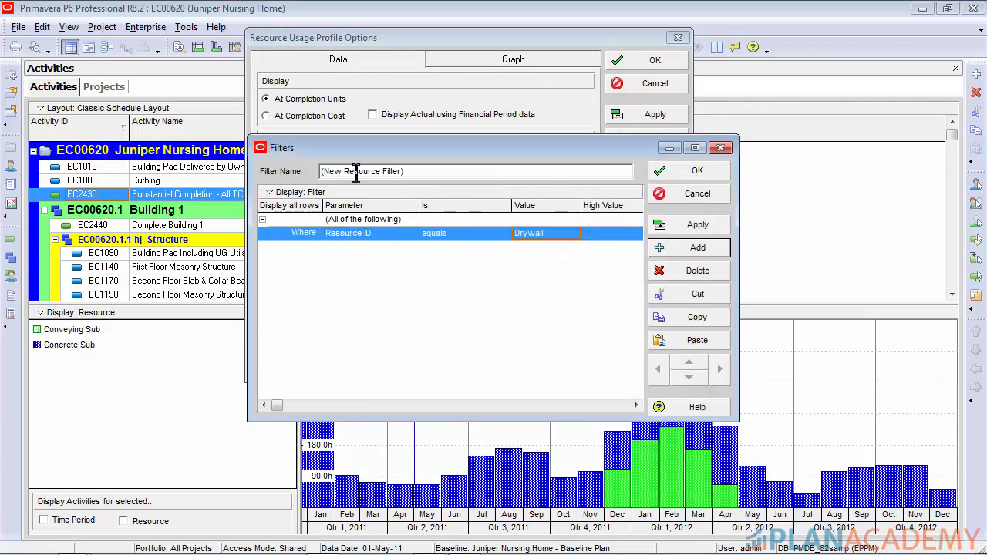
- Name the third filter "Drywall" and save it
left_click_drag(432, 170, 199, 182)
type("Drywall")
left_click(689, 171)
- Add a fourth resource filter where Resource ID equals Elec
left_click(309, 355)
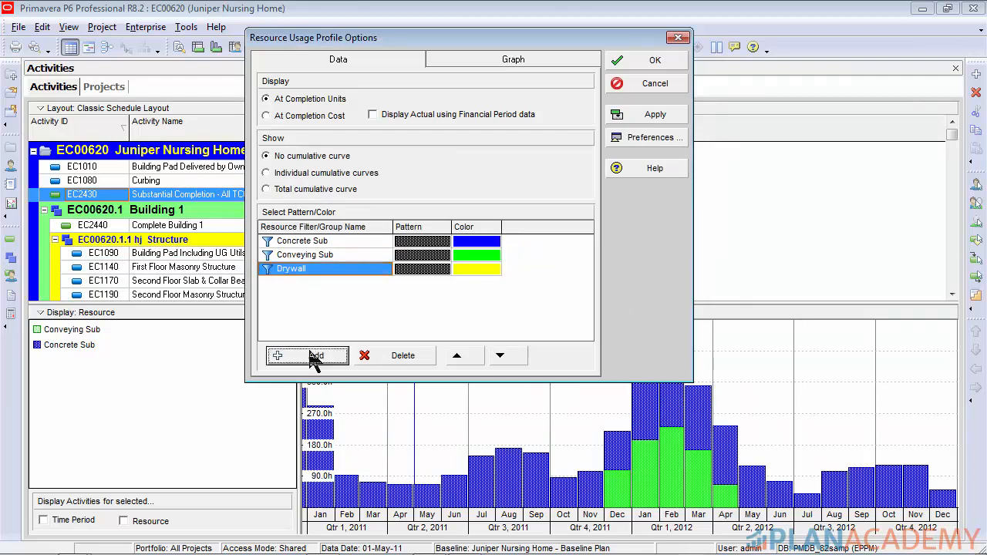
left_click(413, 233)
left_click_drag(419, 270, 413, 309)
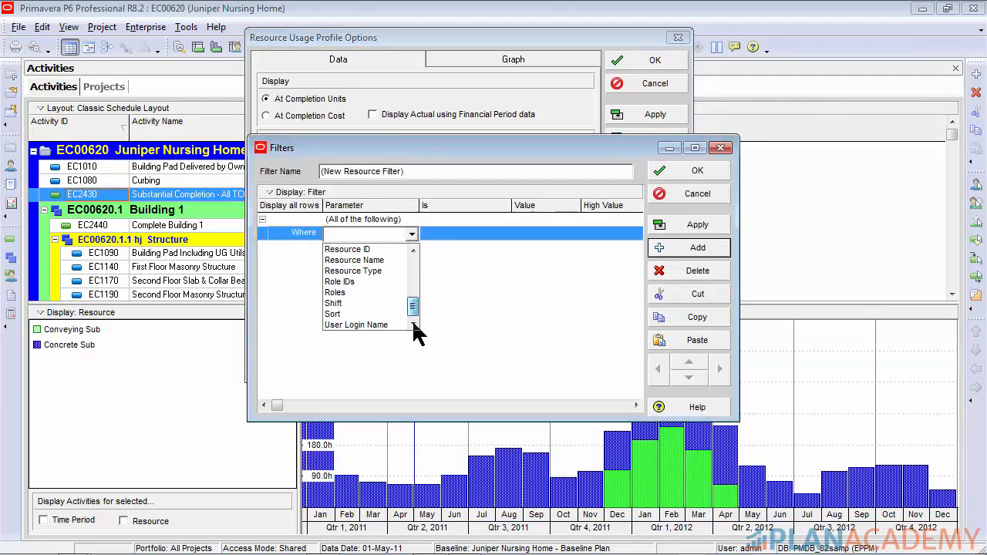
left_click(374, 249)
left_click(543, 233)
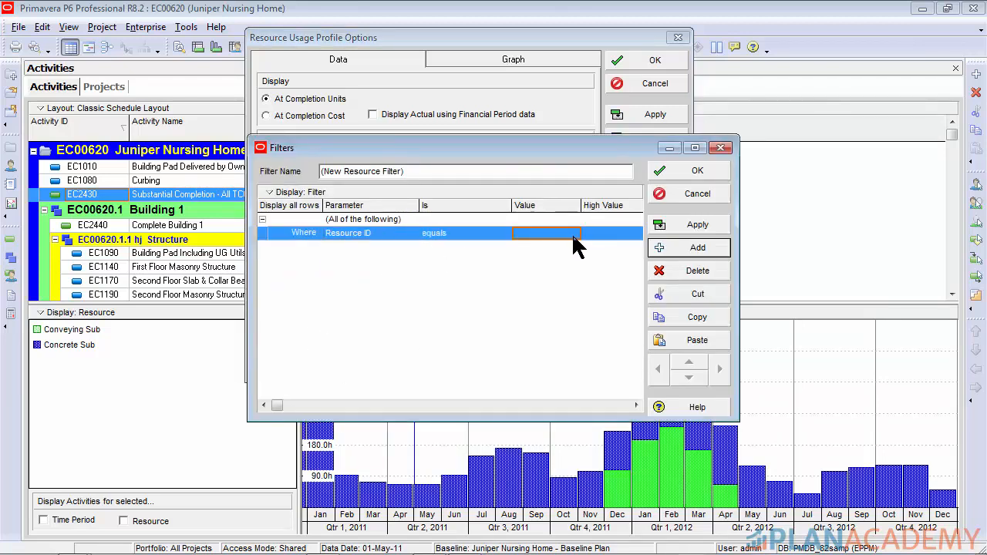
left_click(575, 235)
left_click(518, 272)
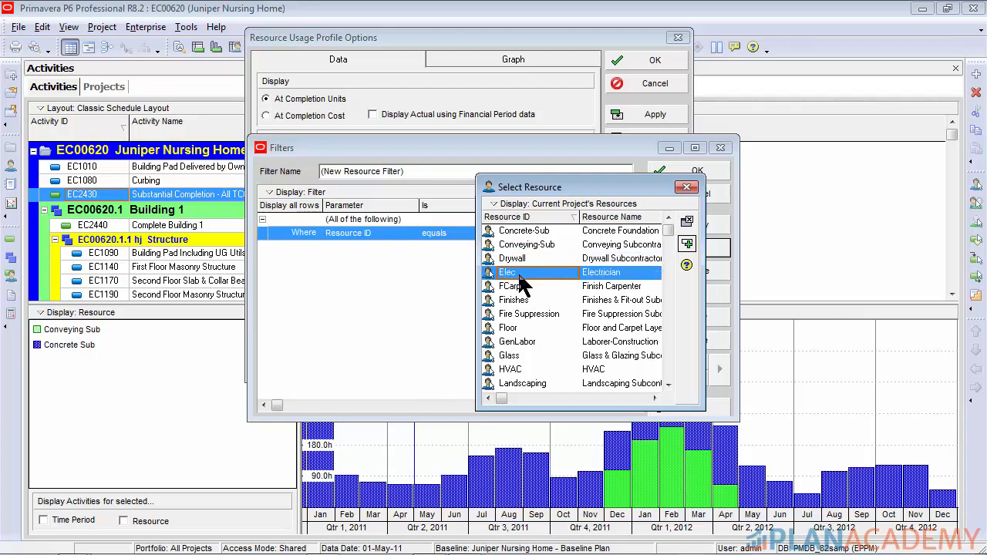
left_click(686, 243)
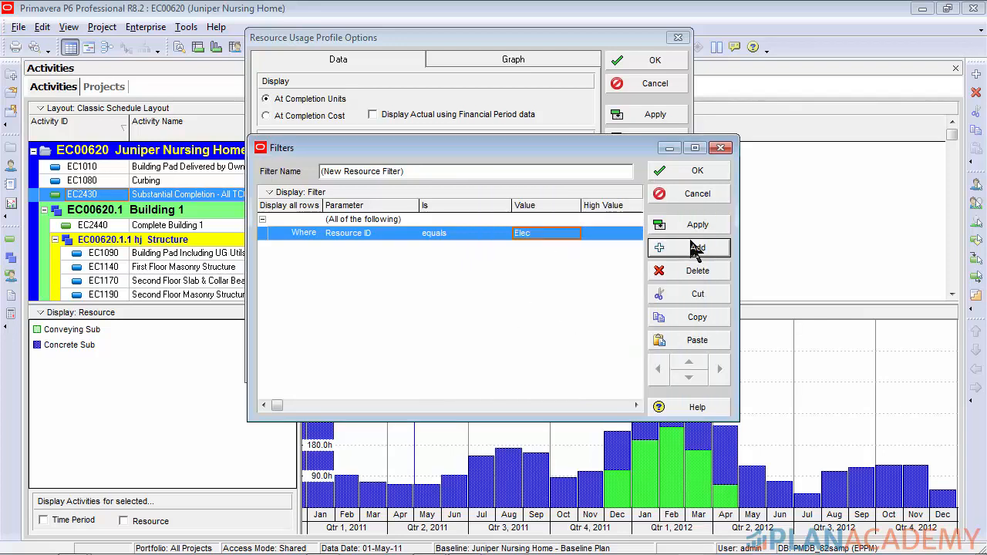
- Name the fourth filter "Electricians", save it, and apply the resource usage profile options to the histogram
left_click(478, 171)
type("Electricians")
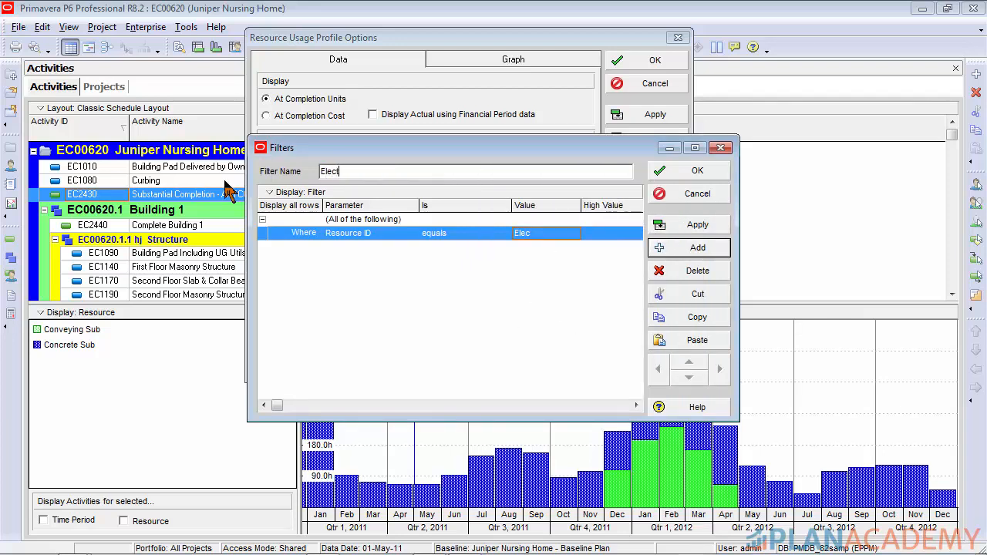
left_click(695, 171)
left_click(657, 115)
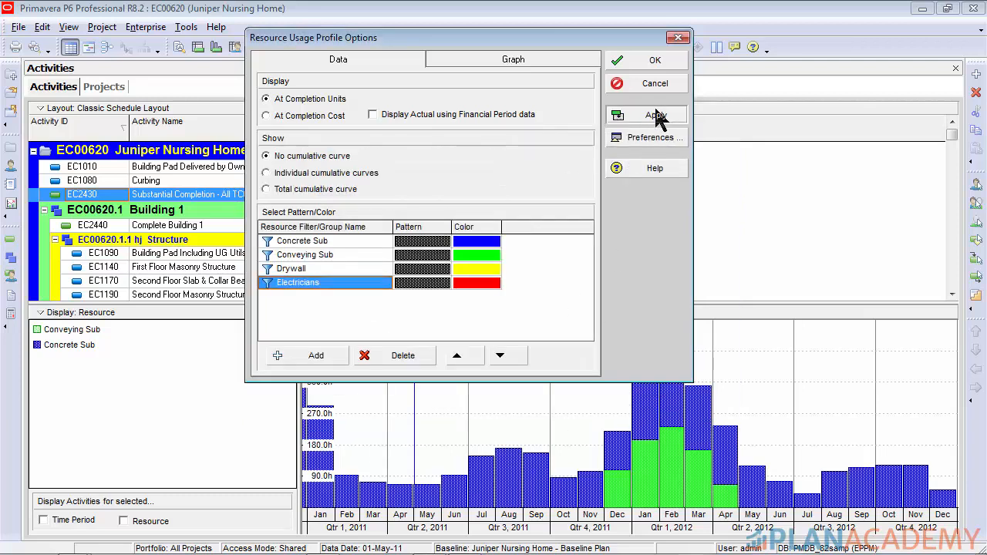
left_click_drag(500, 35, 418, 27)
left_click(557, 55)
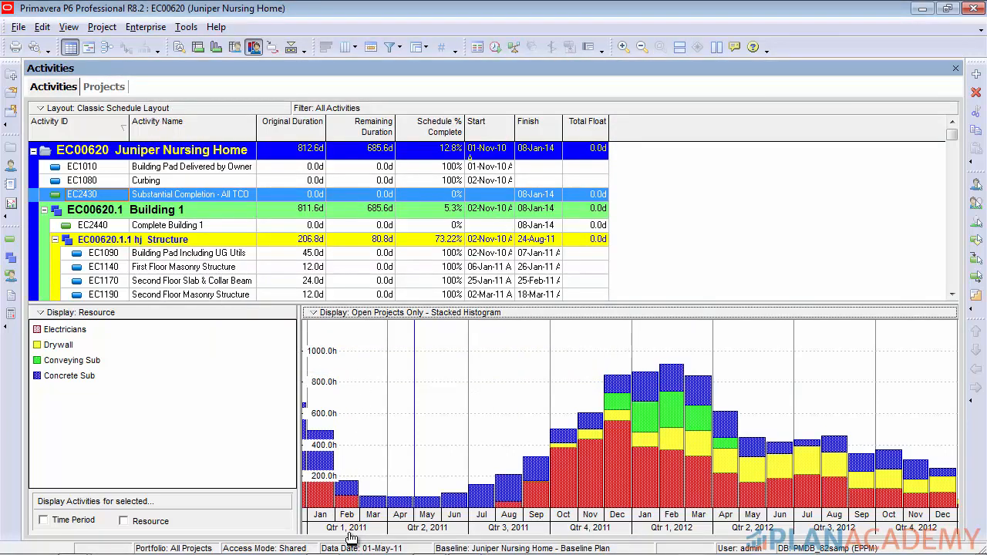
- Shift and compress the histogram's timescale to view resource usage from late 2010 through early 2013
left_click_drag(359, 528, 449, 532)
mouse_move(733, 533)
left_mouse_down()
mouse_move(670, 532)
mouse_move(753, 532)
mouse_move(742, 532)
left_mouse_up()
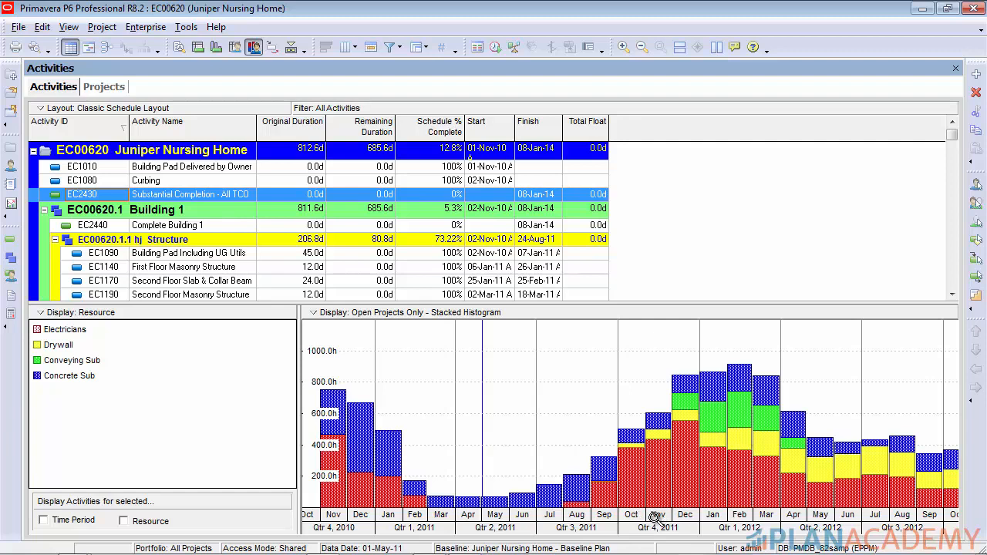
left_click_drag(655, 519, 625, 537)
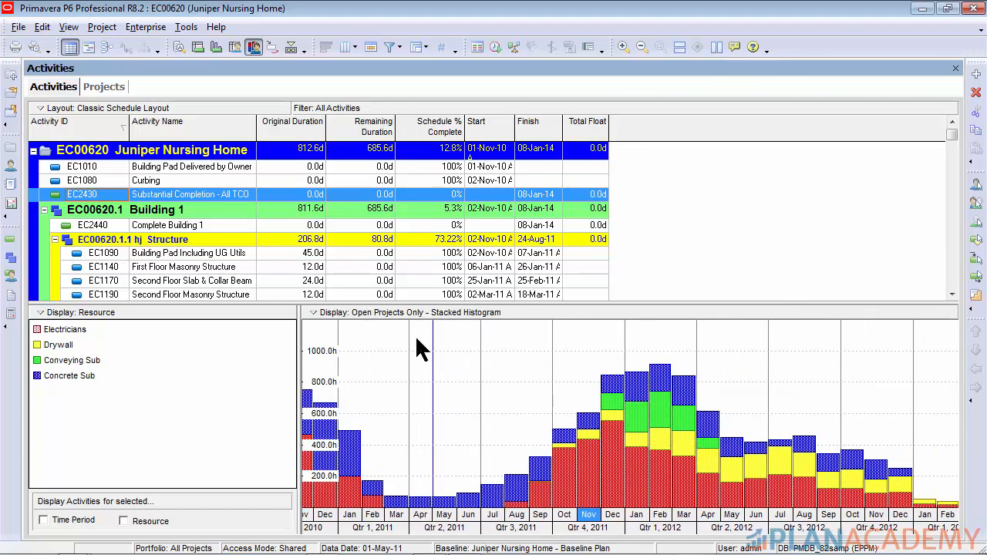
- Start a fifth resource filter in the Resource Usage Profile Options with Resource ID as its parameter
left_click(371, 314)
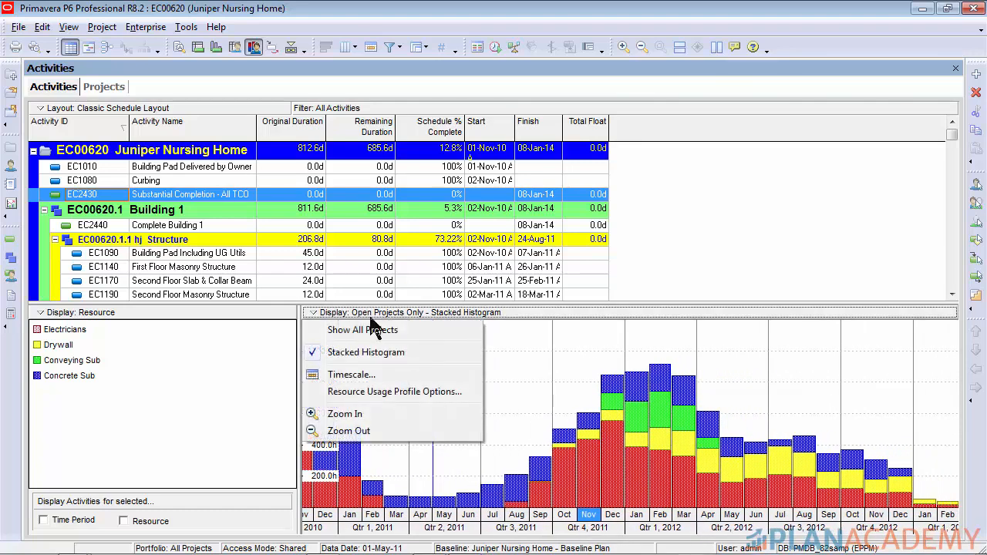
left_click(393, 392)
left_click(338, 430)
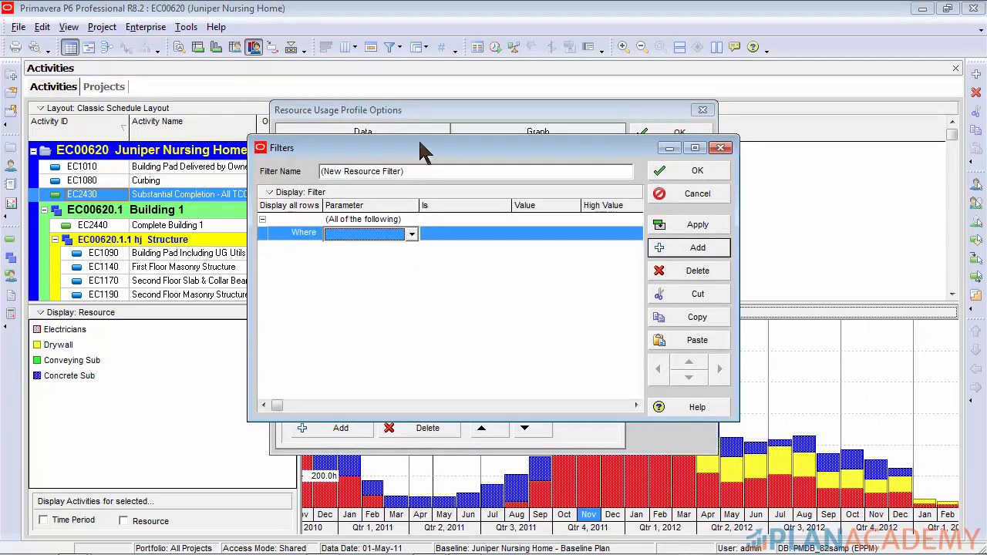
left_click_drag(420, 141, 413, 105)
left_click(404, 198)
left_click_drag(406, 225, 405, 271)
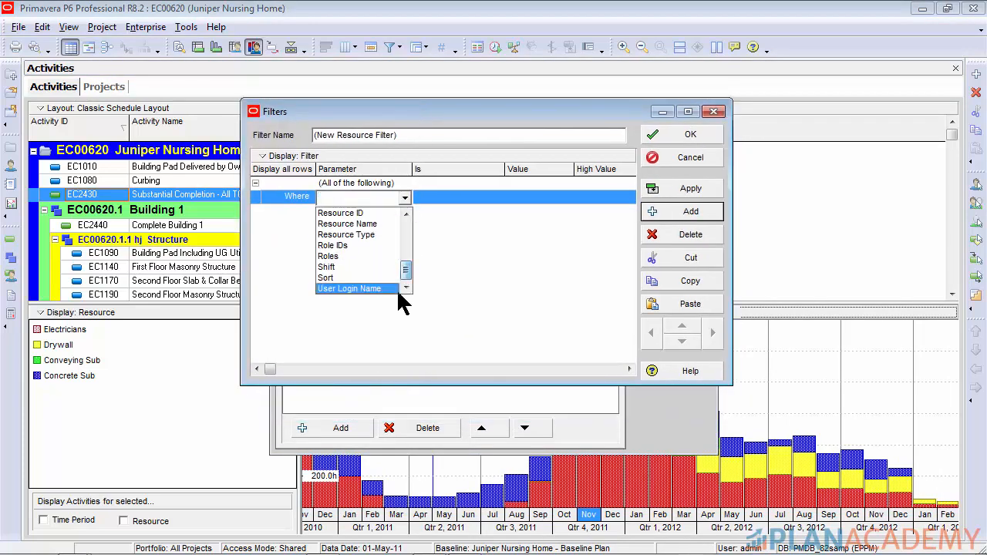
scroll(390, 232, "up", 5)
left_click(385, 214)
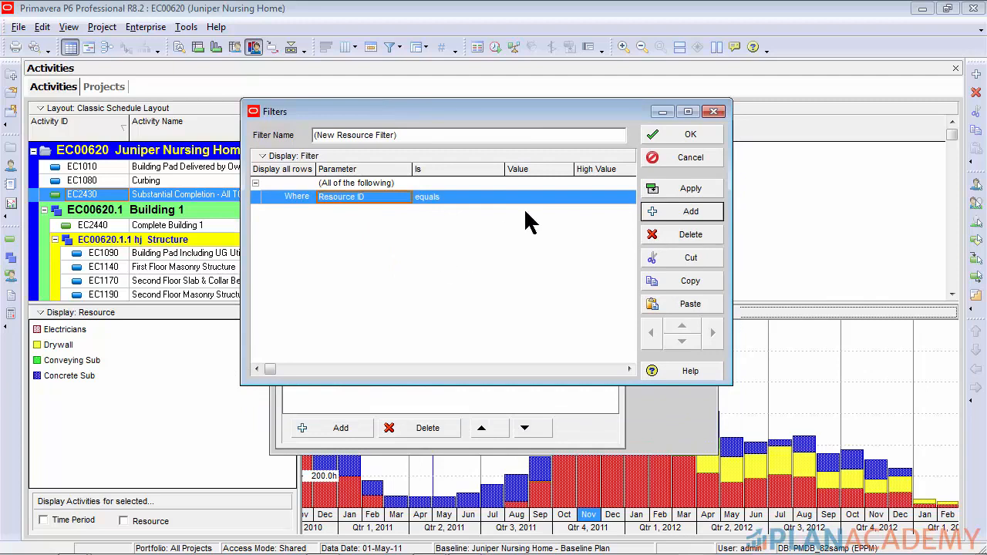
- Set the fifth filter's value to the HVAC resource
left_click(565, 198)
left_click(567, 197)
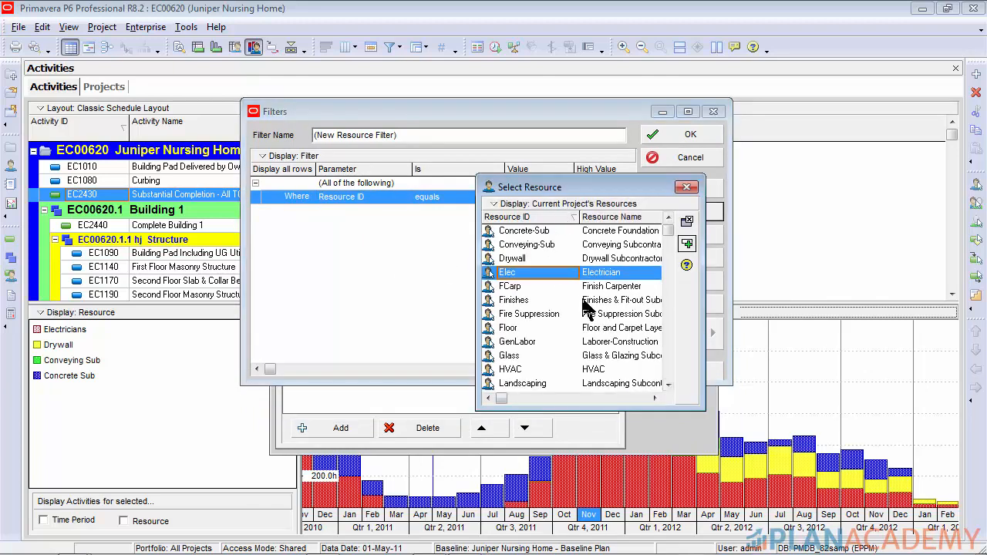
left_click_drag(666, 234, 676, 330)
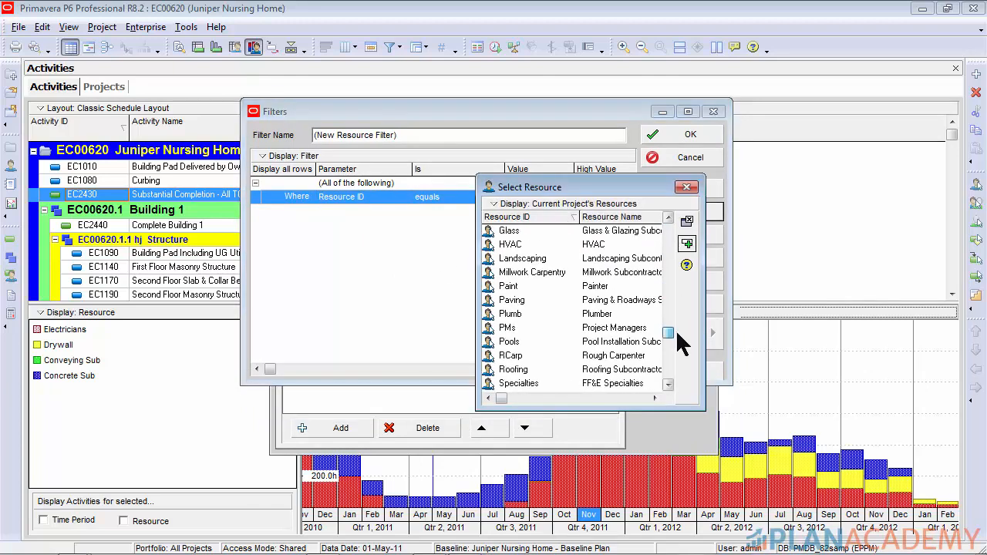
left_click(571, 246)
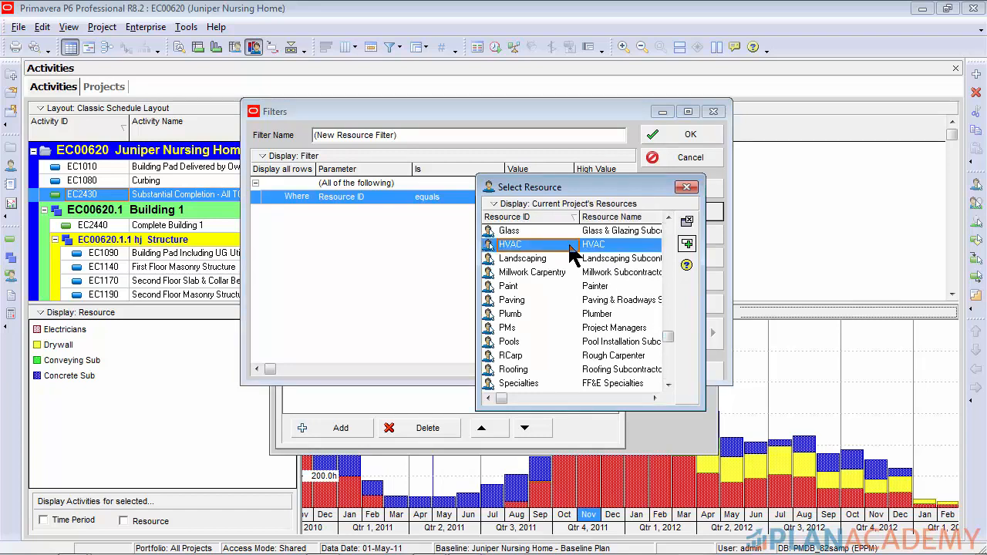
left_click(686, 244)
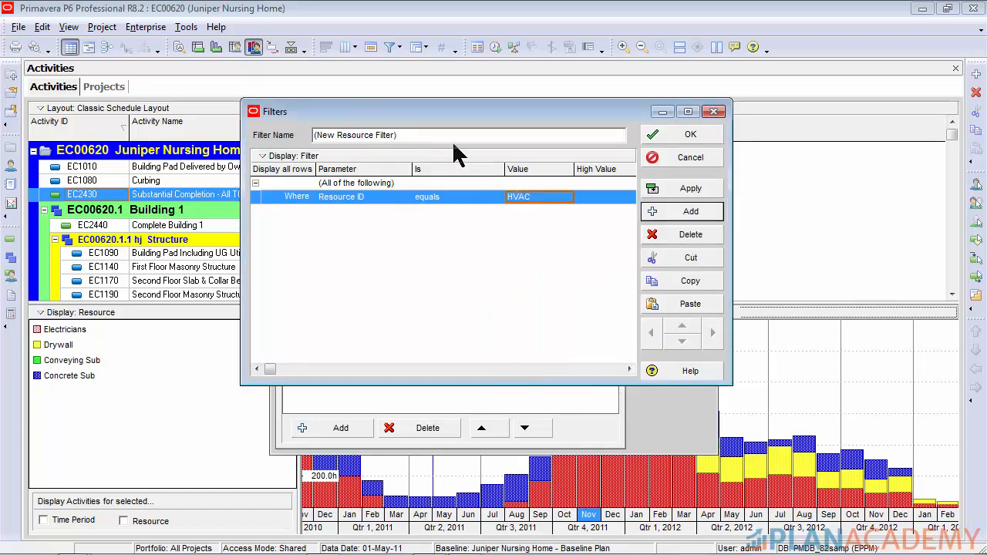
- Name the fifth filter "Hvac", save it, and accept the profile options to update the histogram
left_click_drag(451, 138, 272, 137)
type("Hv")
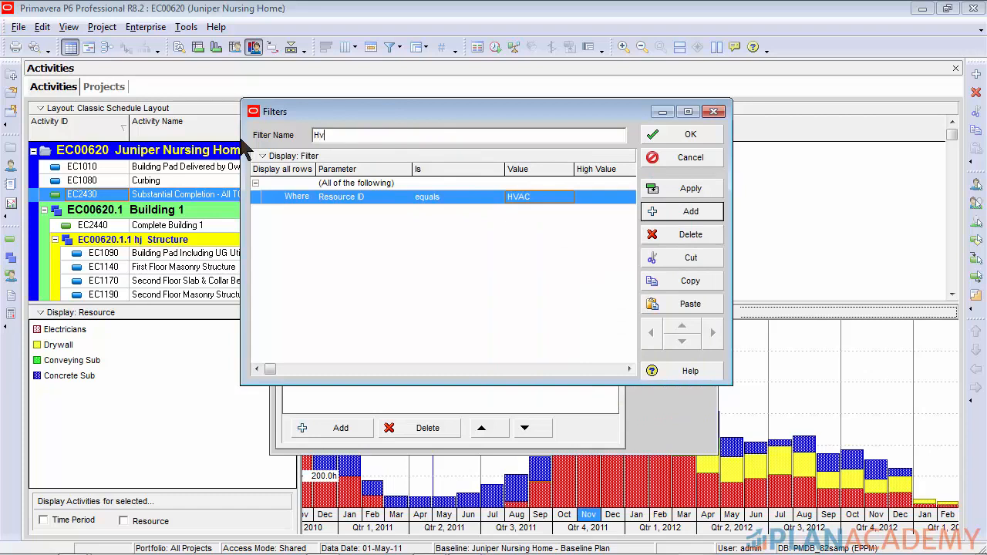
type("ac")
left_click(692, 137)
left_click(662, 138)
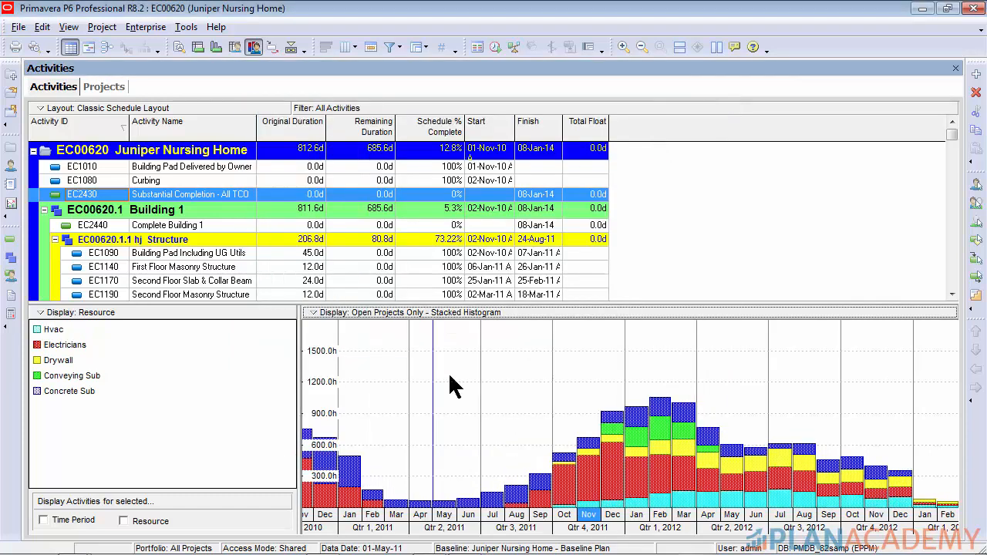